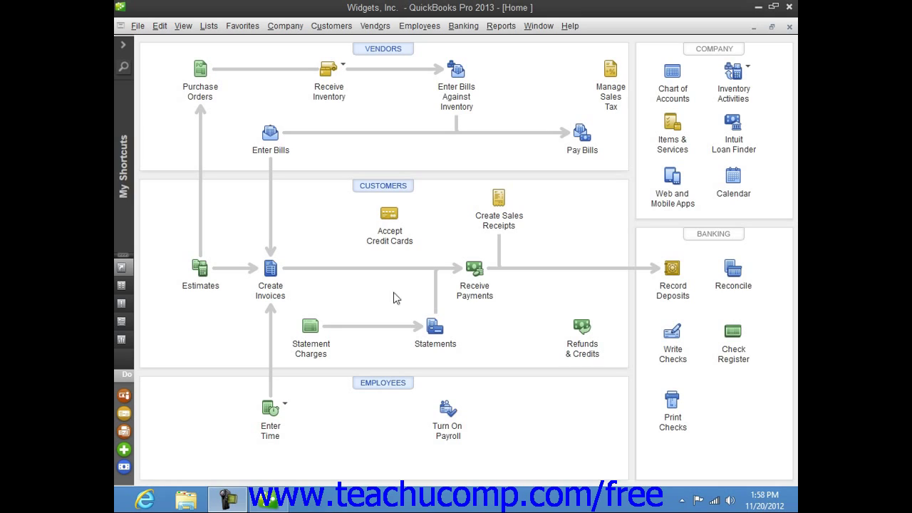
Step: Select Widget Referral Service in the Customer Center and bring up the New Customer & Job options
left_click(383, 186)
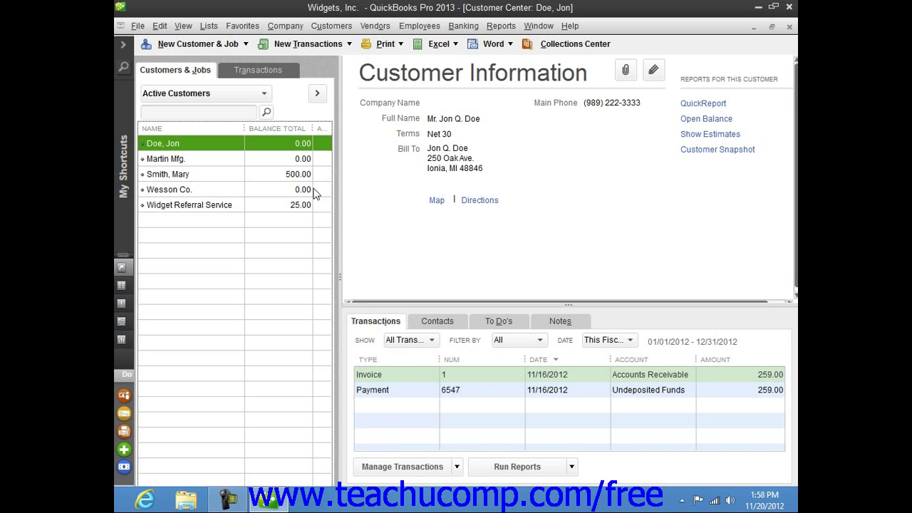
left_click(230, 207)
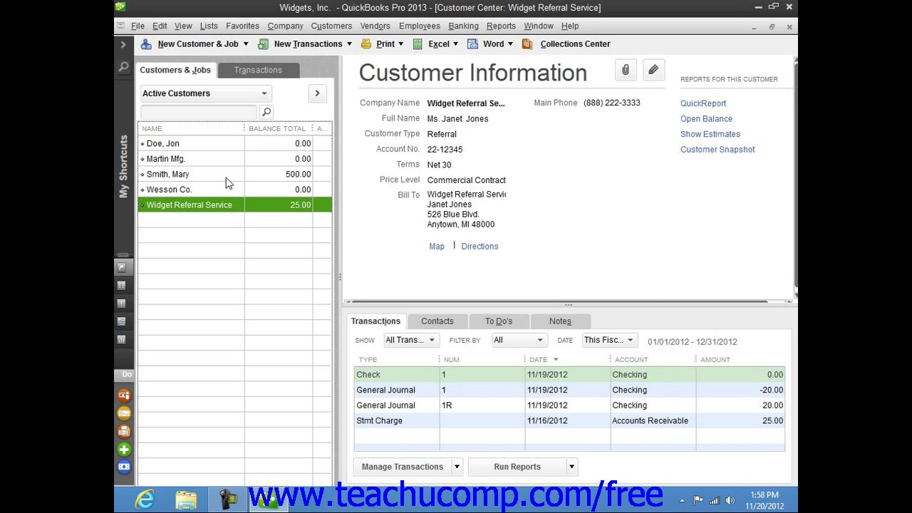
left_click(228, 44)
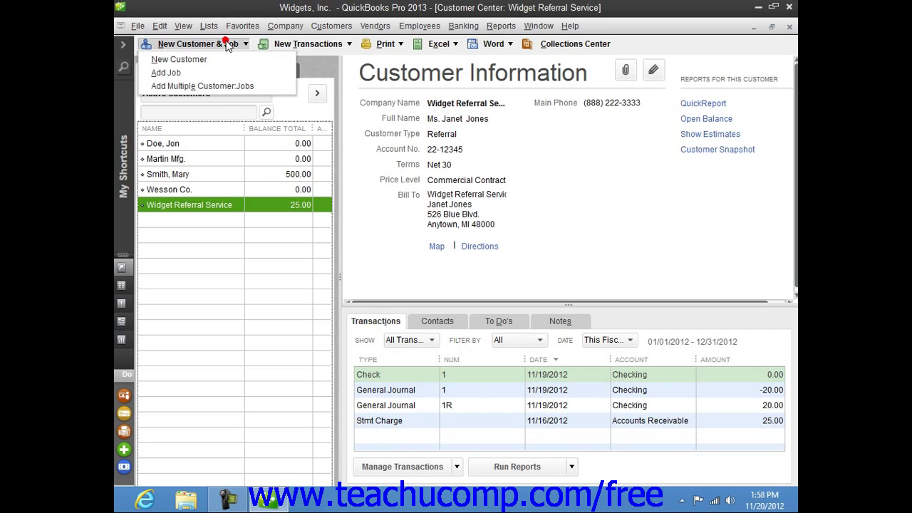
Step: Add a job under Widget Referral Service named 'Northwood Job' with the Job Info tab showing
left_click(217, 74)
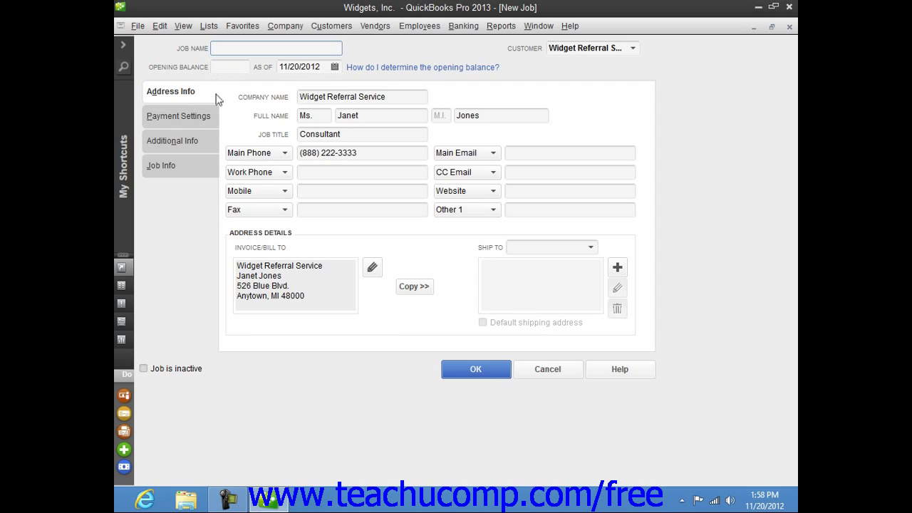
left_click(185, 169)
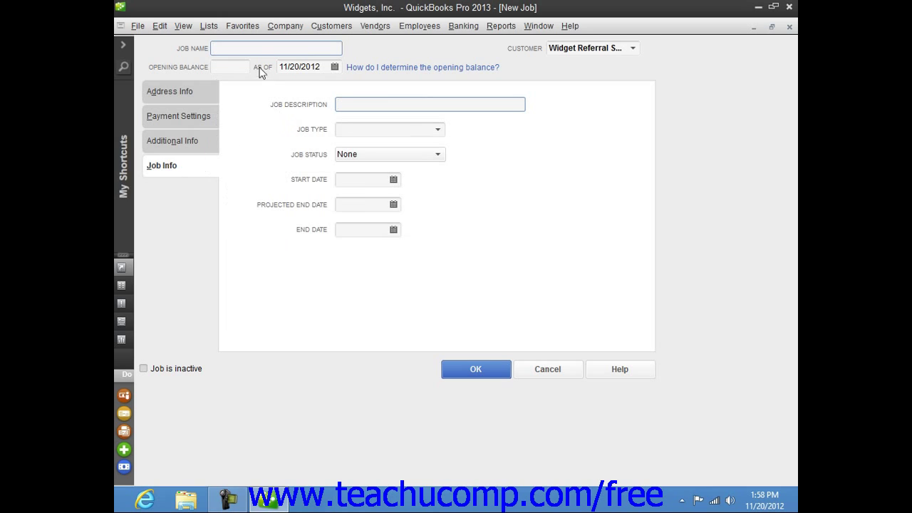
left_click(242, 47)
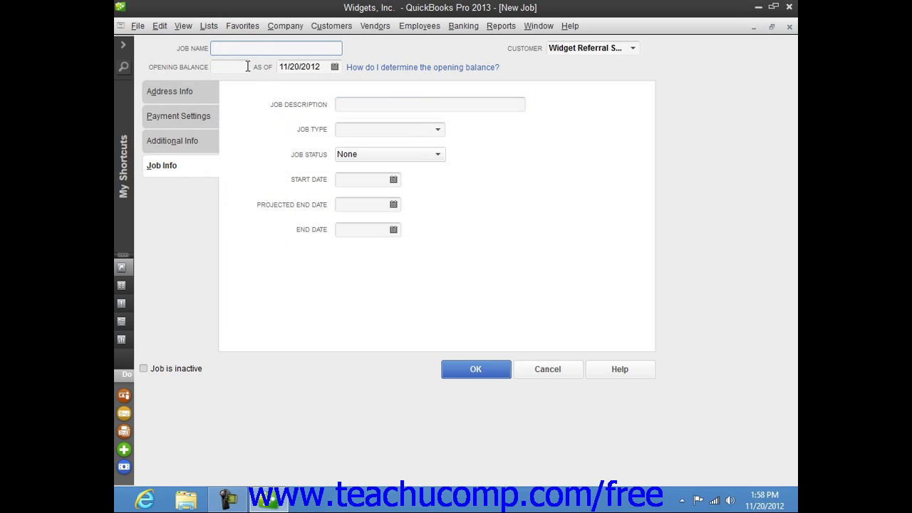
type("North")
type("wood Job")
key("Tab")
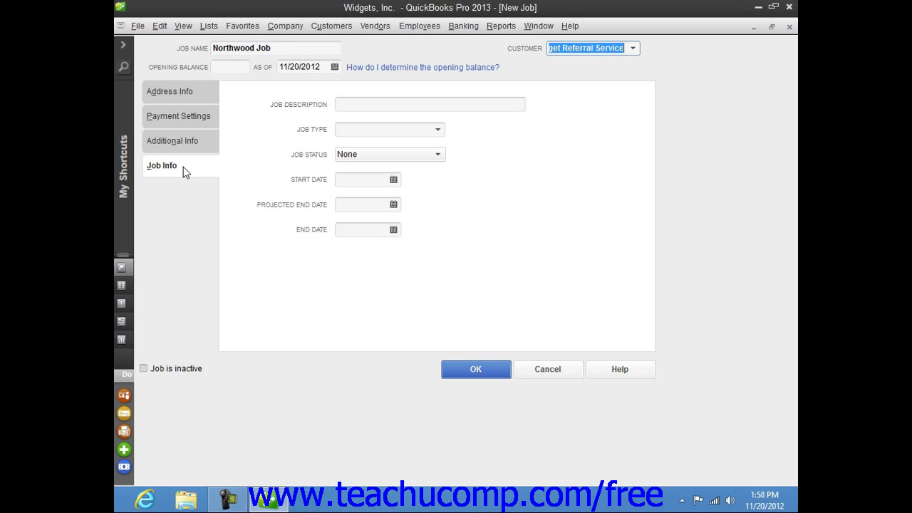
Step: Enter 'Northwood Remodeling Job' as the job description
left_click(183, 171)
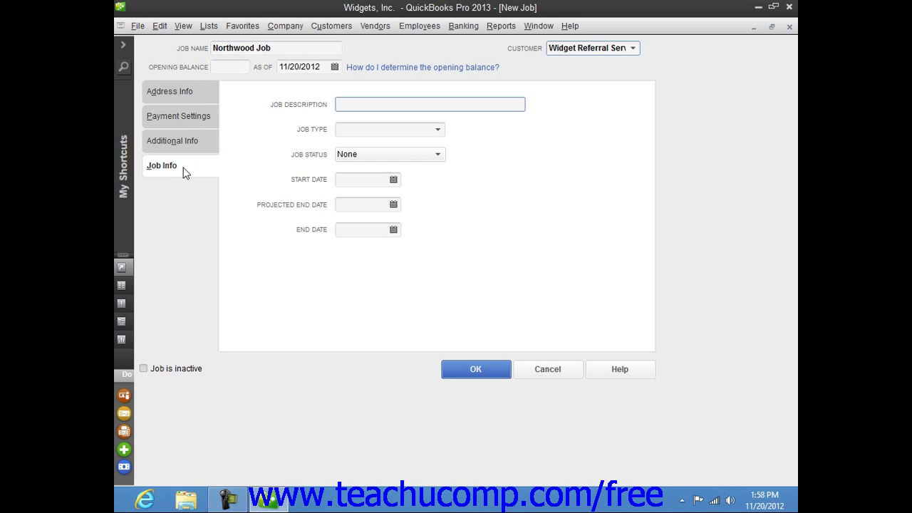
left_click(357, 105)
type("No")
type("rthwood ")
type("Remod")
type("eling")
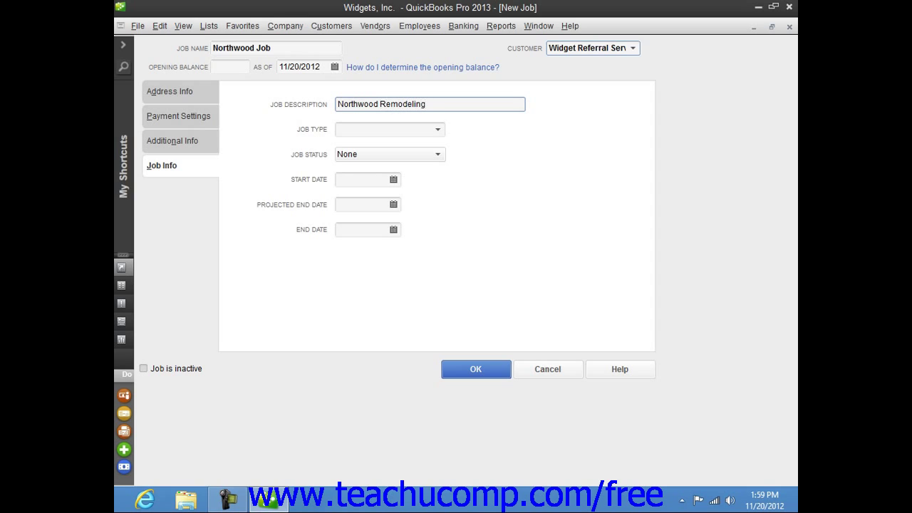
type(" J")
type("ob")
key("Tab")
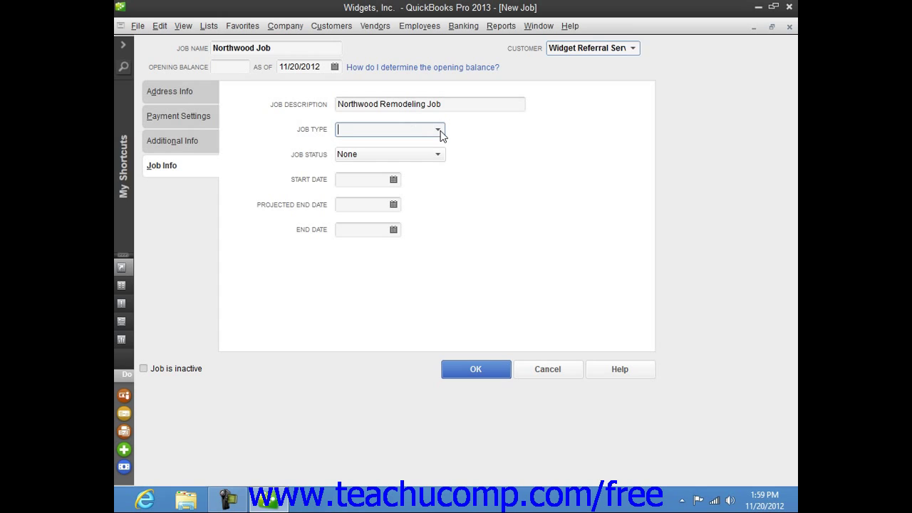
Step: Set the job type to Commercial and the job status to Awarded
left_click(440, 132)
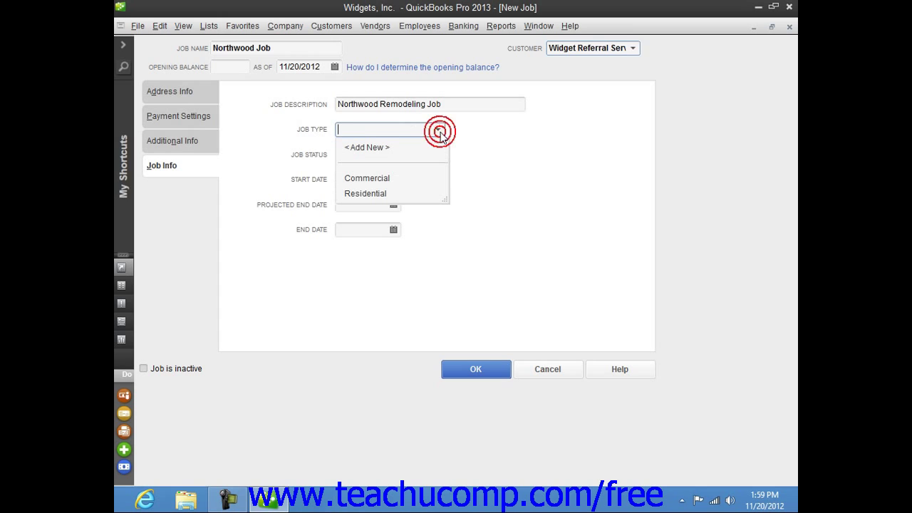
left_click(402, 178)
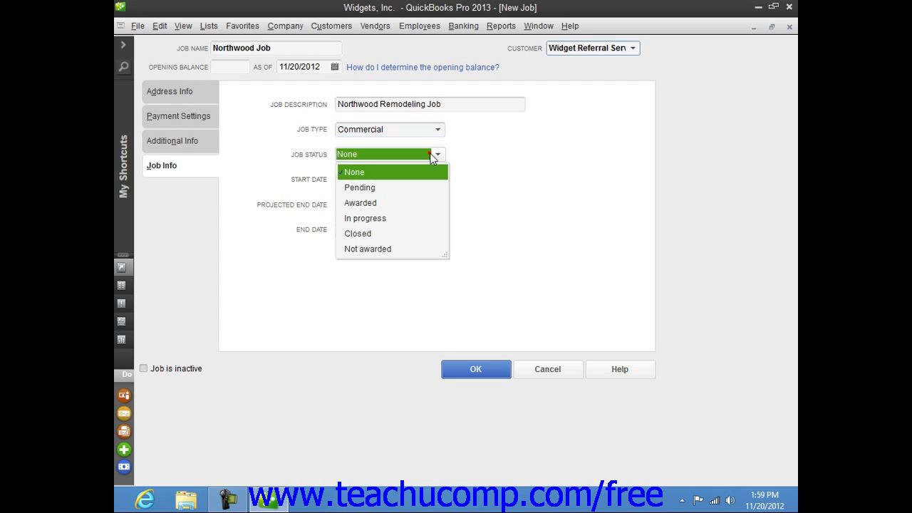
left_click(430, 157)
left_click(405, 203)
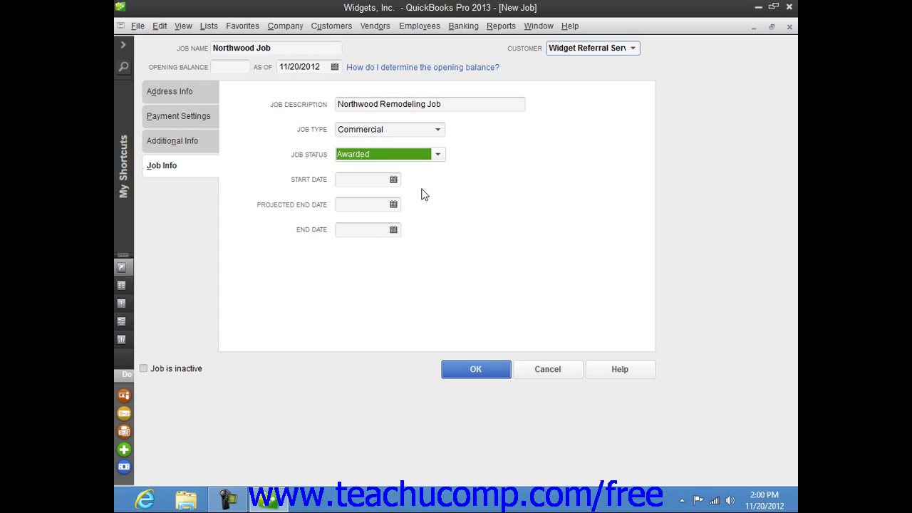
Step: Set Start Date 11/20/2012 and Projected End Date 11/23/2012, leaving End Date blank
left_click(362, 179)
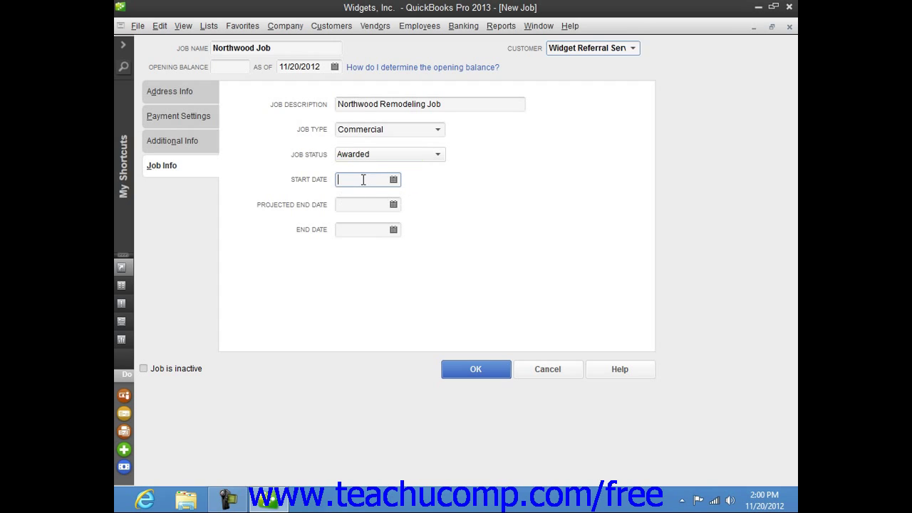
left_click(394, 180)
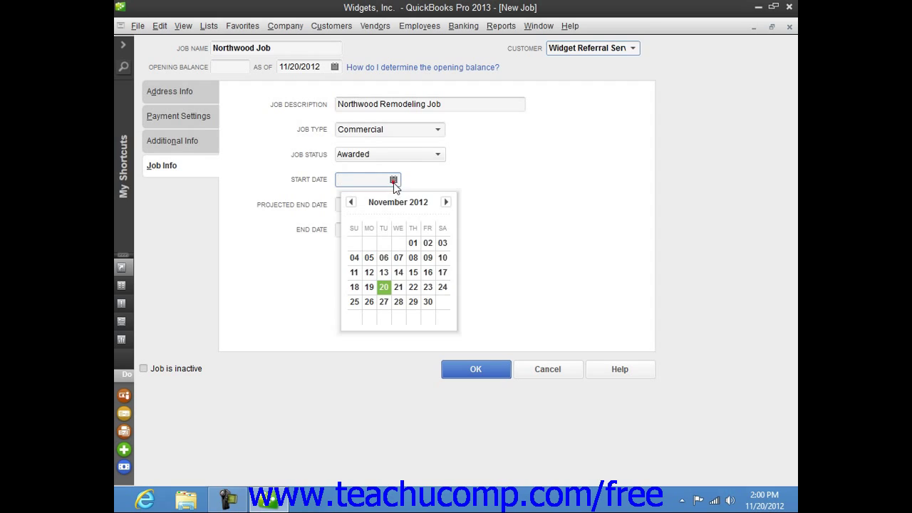
left_click(385, 288)
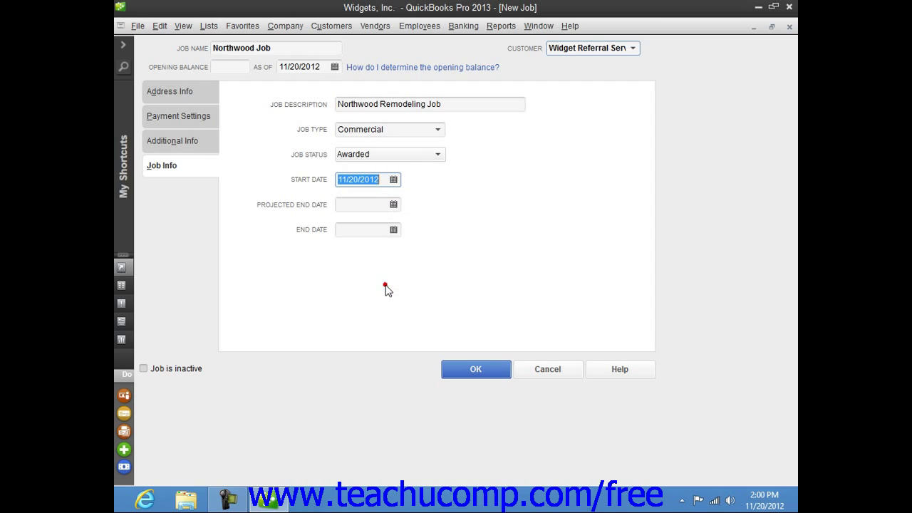
left_click(394, 205)
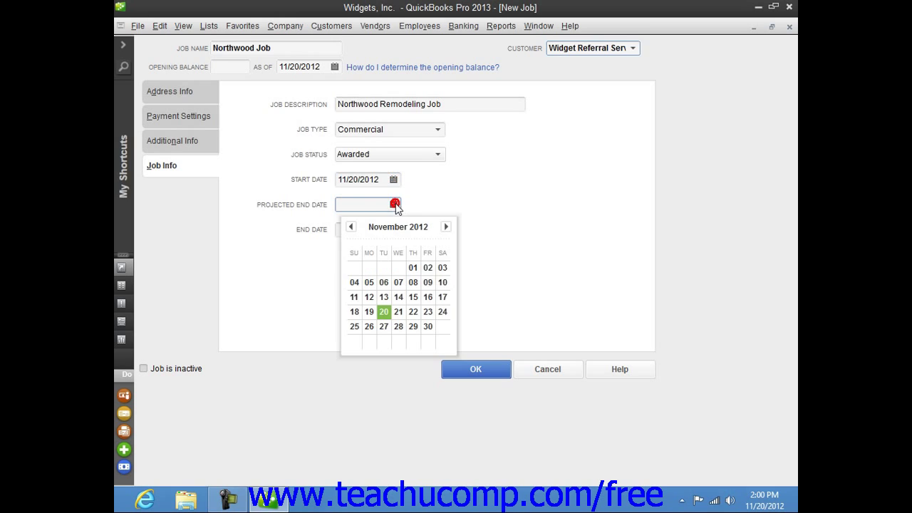
left_click(429, 313)
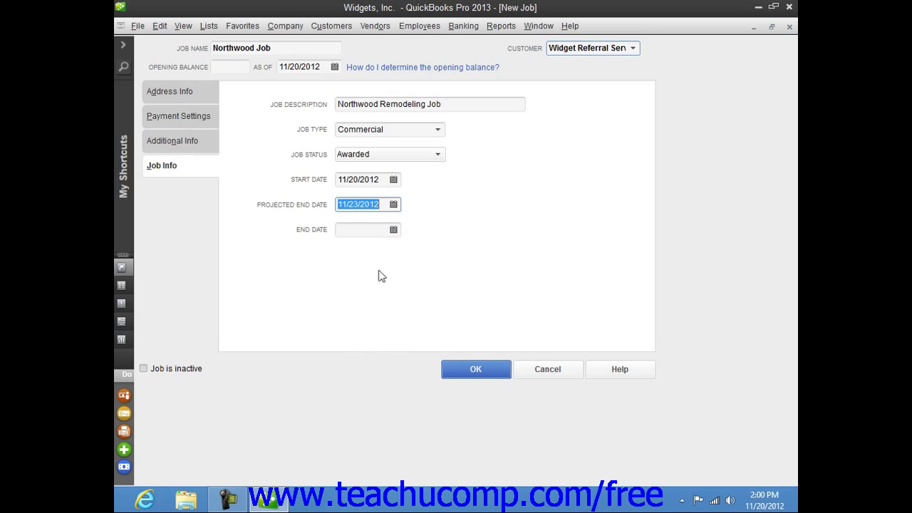
left_click(361, 232)
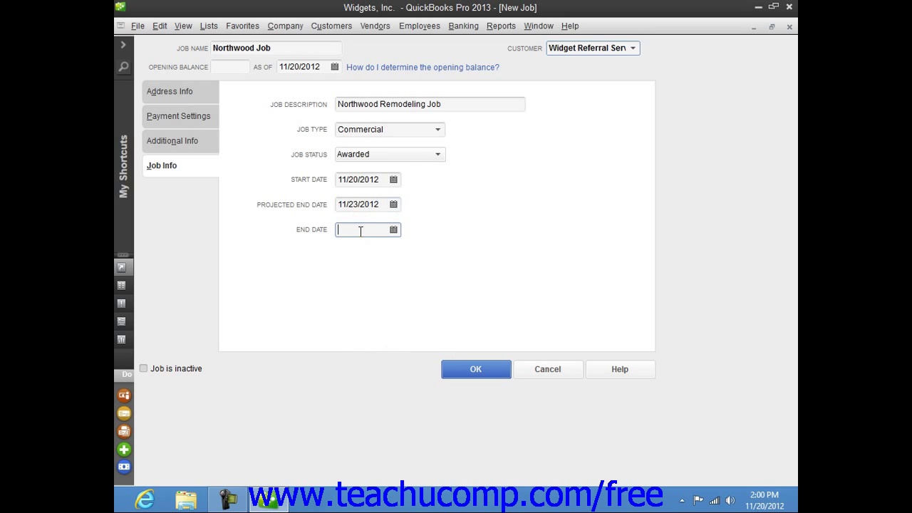
Step: Save Northwood Job, then review it and Widget Referral Service in the Customers & Jobs list
left_click(467, 374)
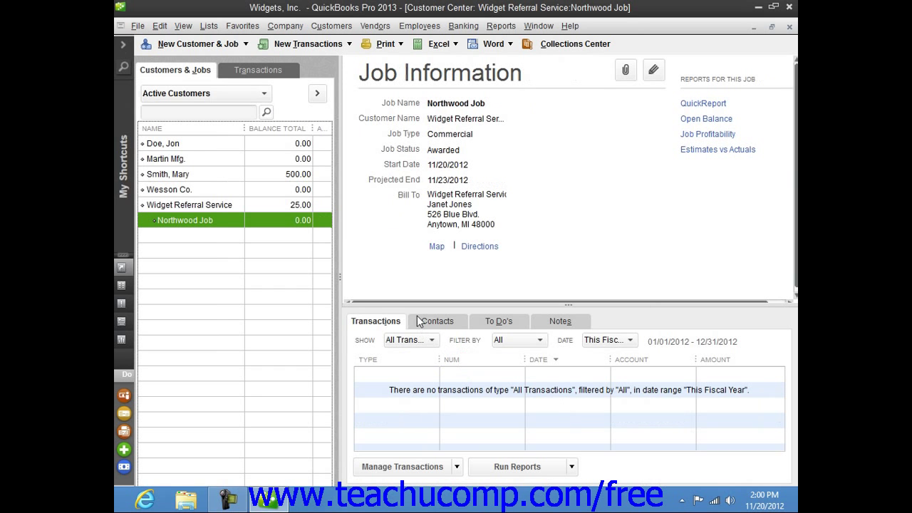
left_click(219, 206)
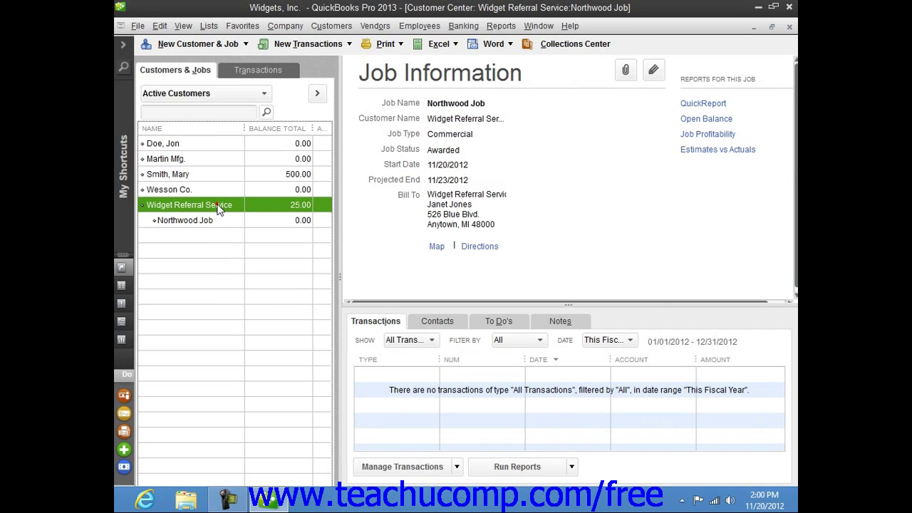
left_click(219, 224)
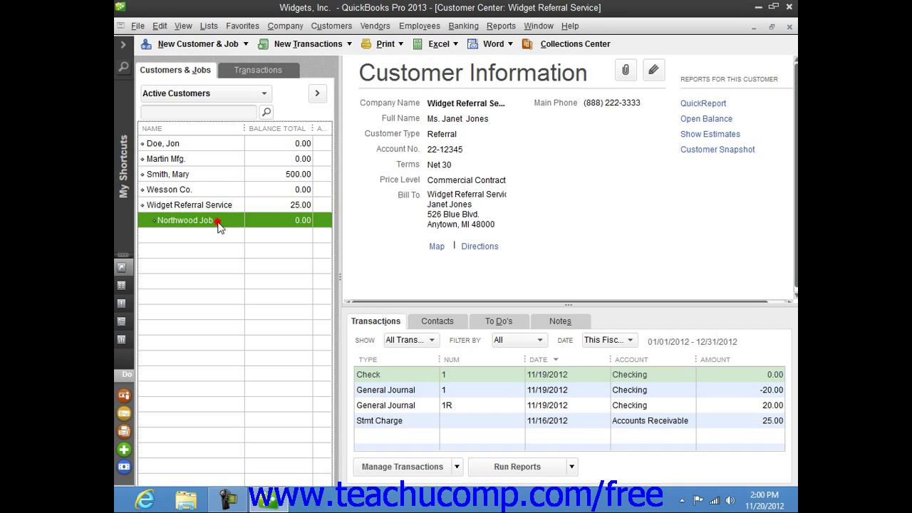